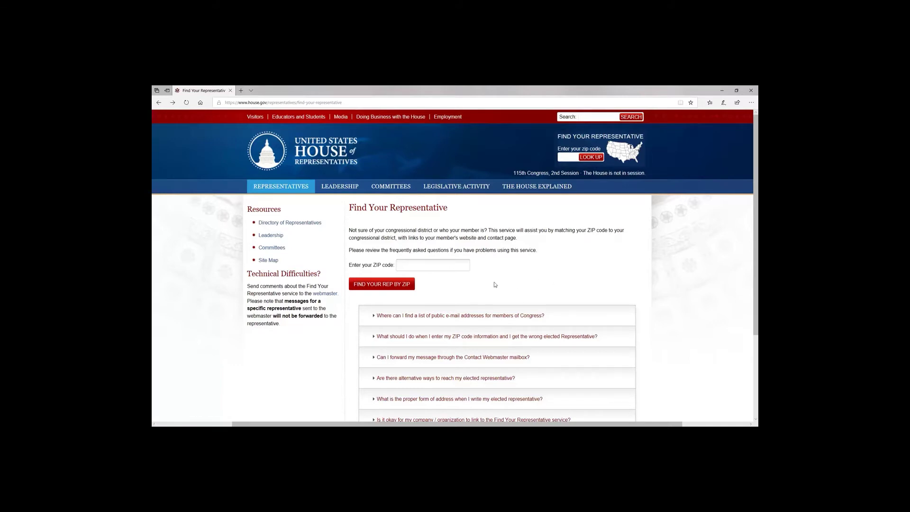
Bring up the saved ZIP code suggestions in the Find Your Representative lookup field
{"action": "left_click", "coordinate": [406, 267]}
Fill in ZIP 20190 from autofill and search for its representatives
{"action": "left_click", "coordinate": [407, 276]}
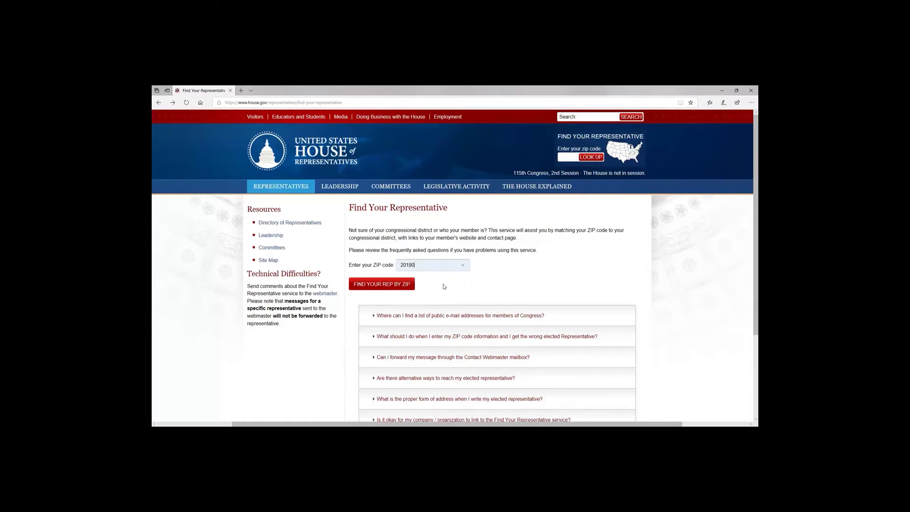
{"action": "left_click", "coordinate": [390, 289]}
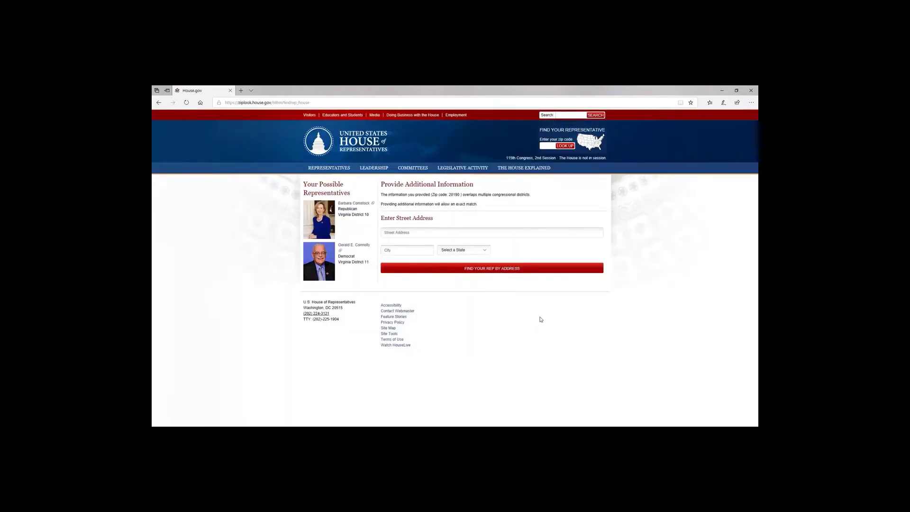
Zoom the page in and choose Virginia as the state
{"action": "key", "text": "ctrl+plus"}
{"action": "key", "text": "ctrl+plus"}
{"action": "key", "text": "ctrl+plus"}
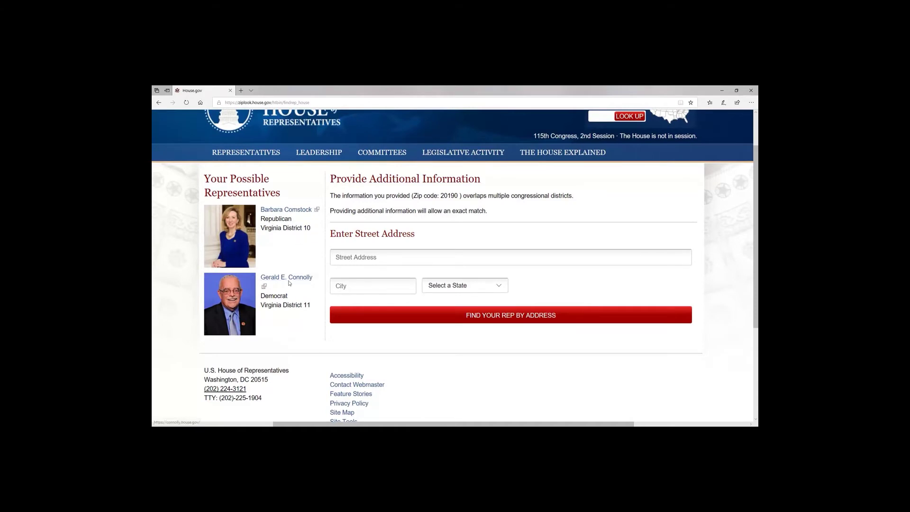
{"action": "left_click", "coordinate": [500, 292]}
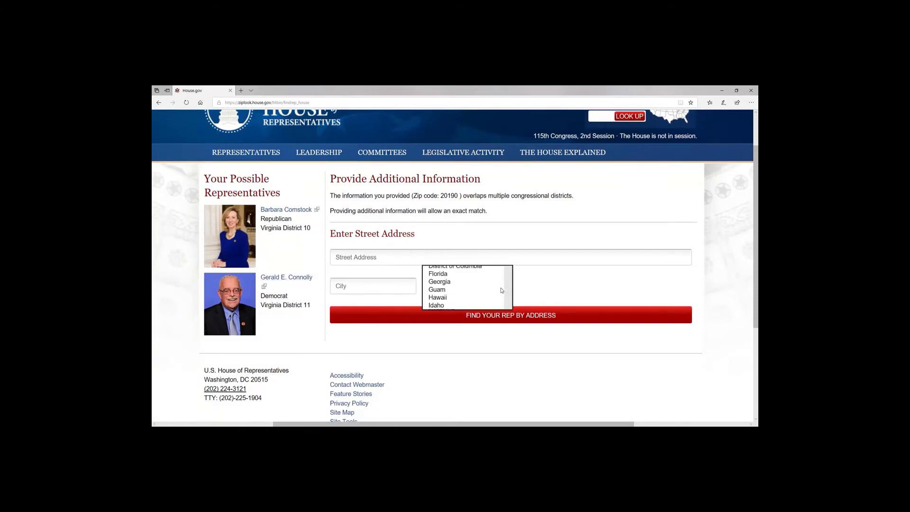
{"action": "scroll", "coordinate": [464, 375], "scroll_direction": "down", "scroll_amount": 1}
{"action": "left_click", "coordinate": [464, 384]}
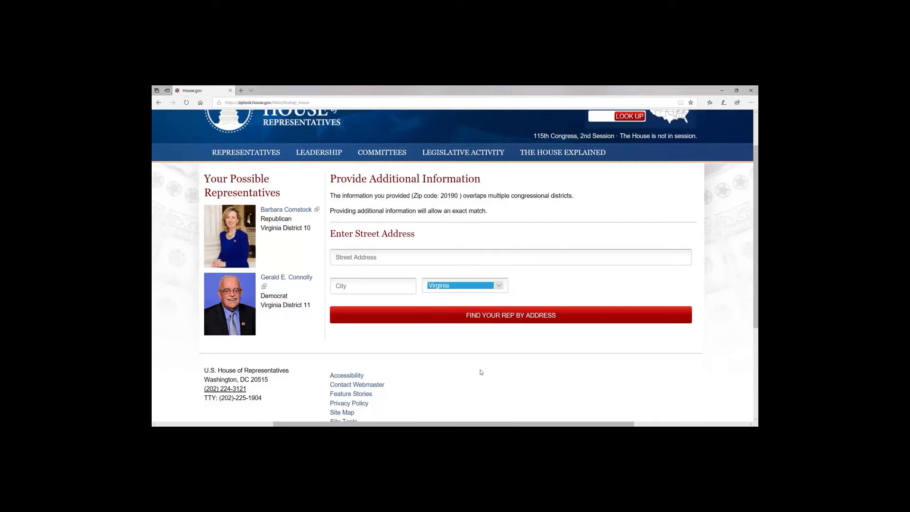
Enter the Reston street address without the suite number and search by address
{"action": "key", "text": "shift+Tab"}
{"action": "key", "text": "shift+Tab"}
{"action": "type", "text": "1760 Reston Pkwy"}
{"action": "left_click", "coordinate": [382, 270]}
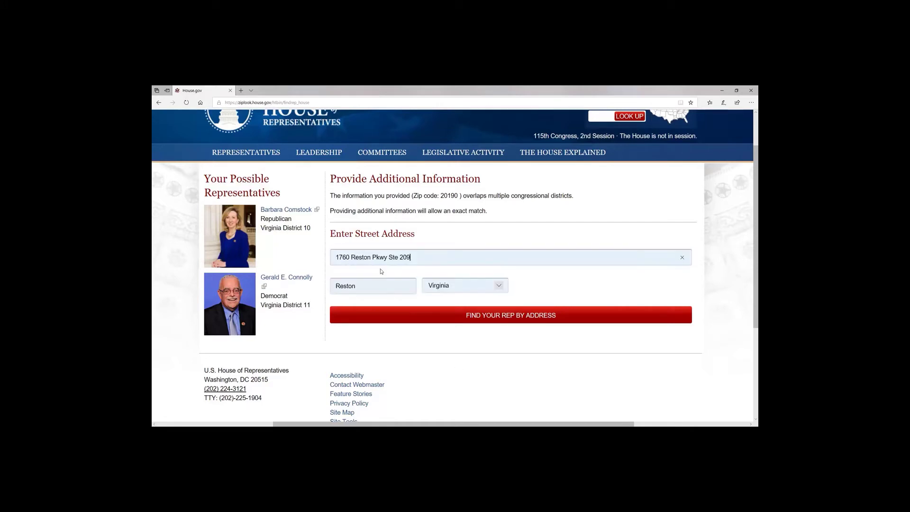
{"action": "key", "text": "BackSpace"}
{"action": "key", "text": "BackSpace"}
{"action": "key", "text": "BackSpace"}
{"action": "key", "text": "BackSpace"}
{"action": "key", "text": "BackSpace"}
{"action": "key", "text": "BackSpace"}
{"action": "key", "text": "BackSpace"}
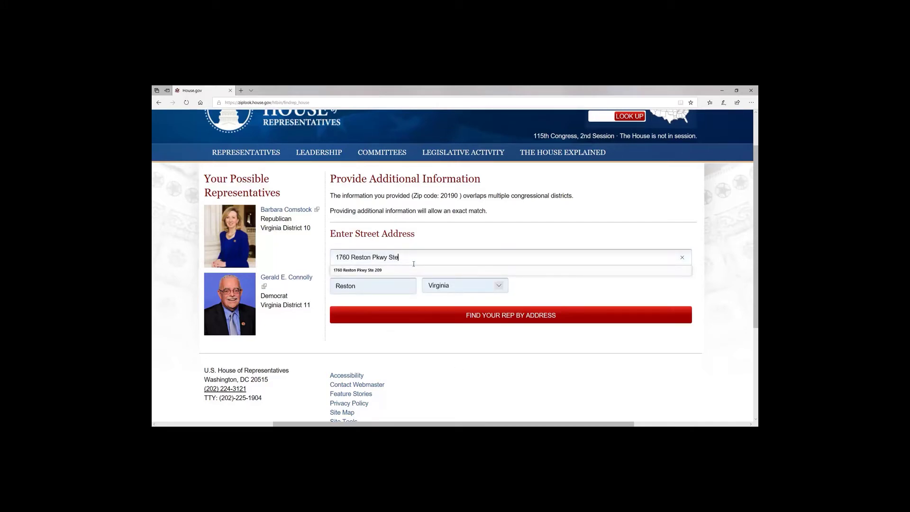
{"action": "left_click", "coordinate": [558, 231]}
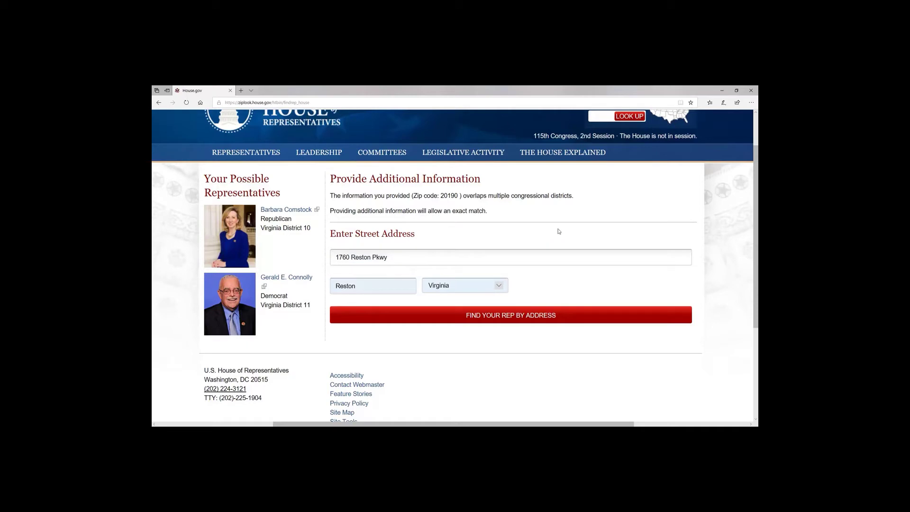
{"action": "left_click", "coordinate": [519, 317]}
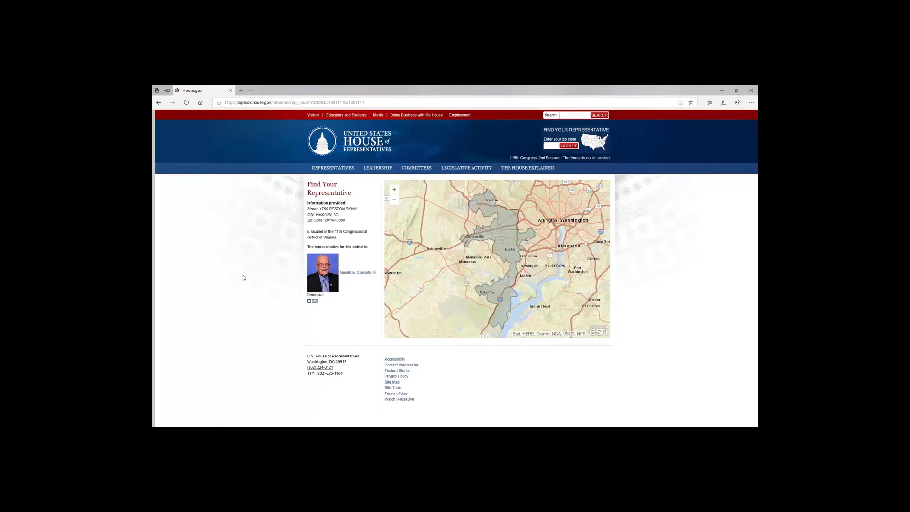
Open Gerald E. Connolly's website in a new tab and switch to it
{"action": "scroll", "coordinate": [243, 277], "scroll_direction": "up", "scroll_amount": 5}
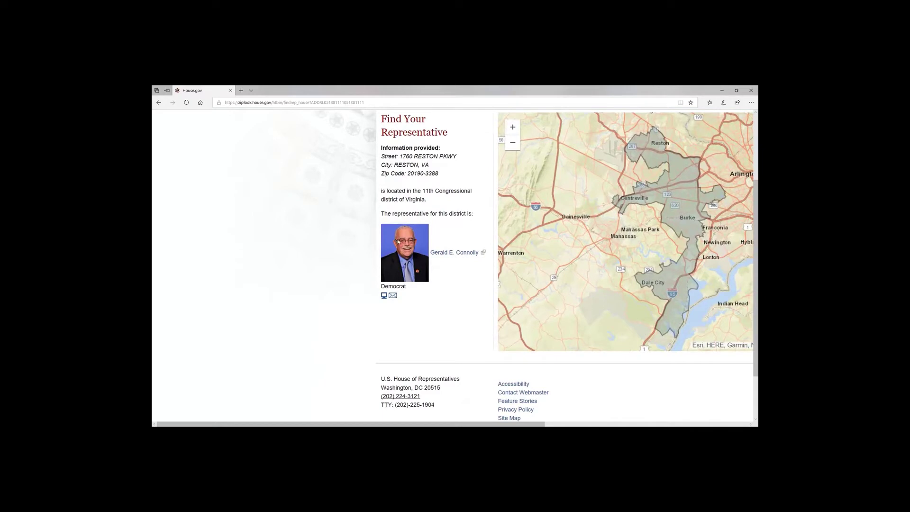
{"action": "left_click", "coordinate": [452, 255]}
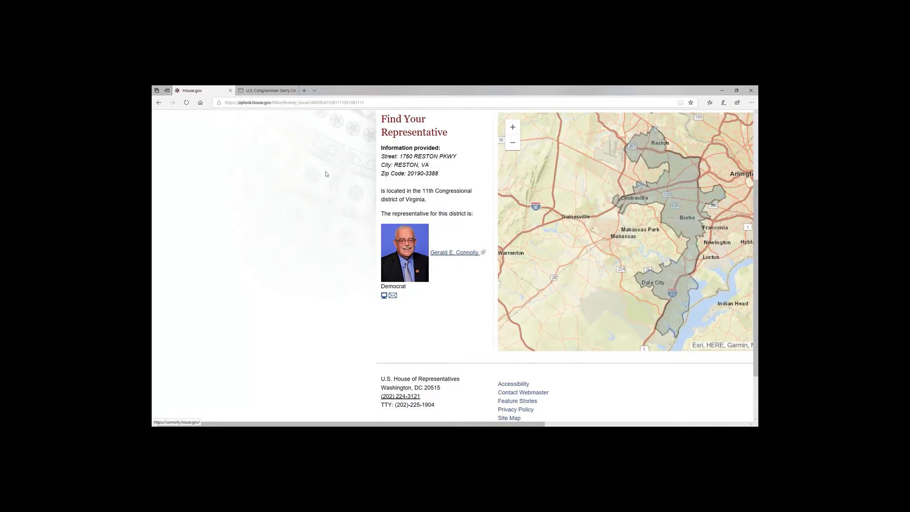
{"action": "left_click", "coordinate": [262, 91]}
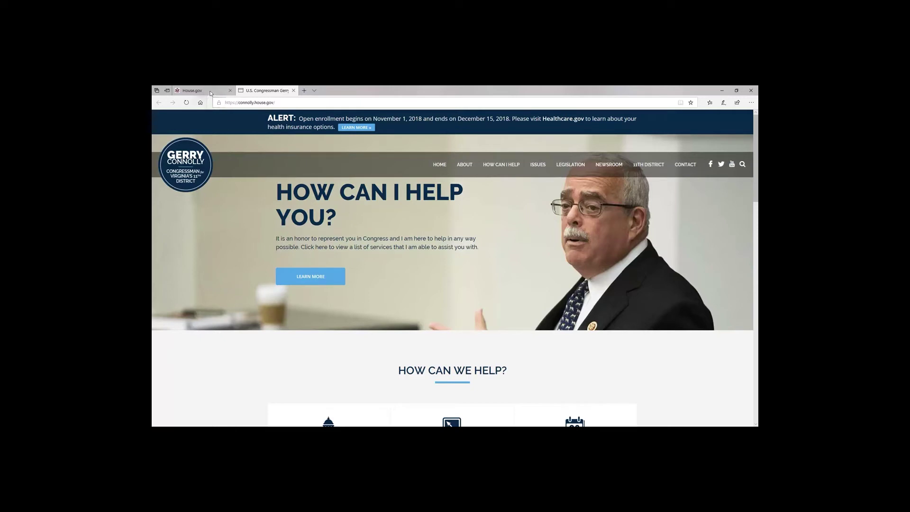
{"action": "mouse_move", "coordinate": [212, 93]}
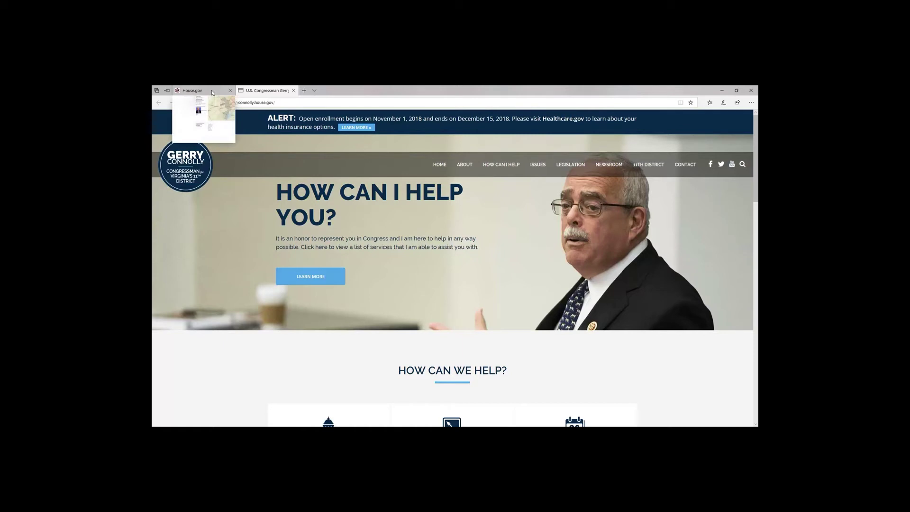
{"action": "left_click", "coordinate": [209, 91]}
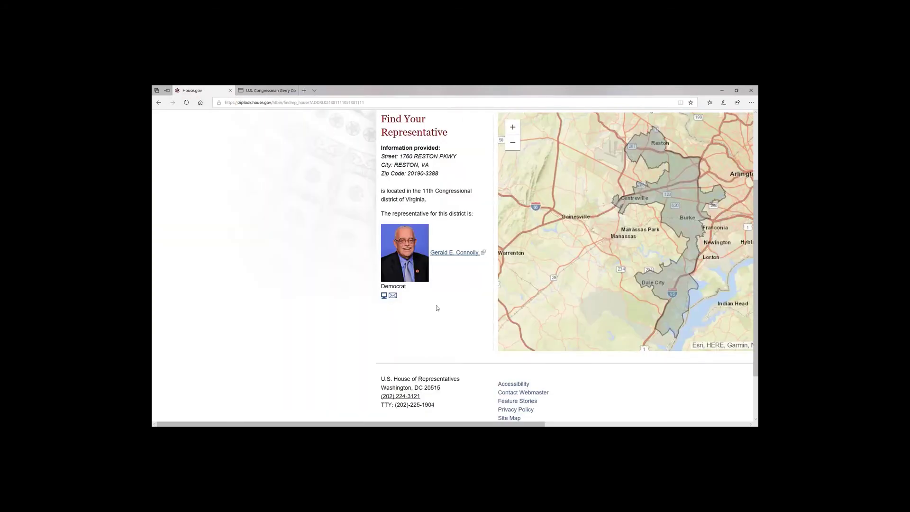
Open the Contact Gerry page, enter the five-digit ZIP, then return to House.gov
{"action": "left_click", "coordinate": [393, 296]}
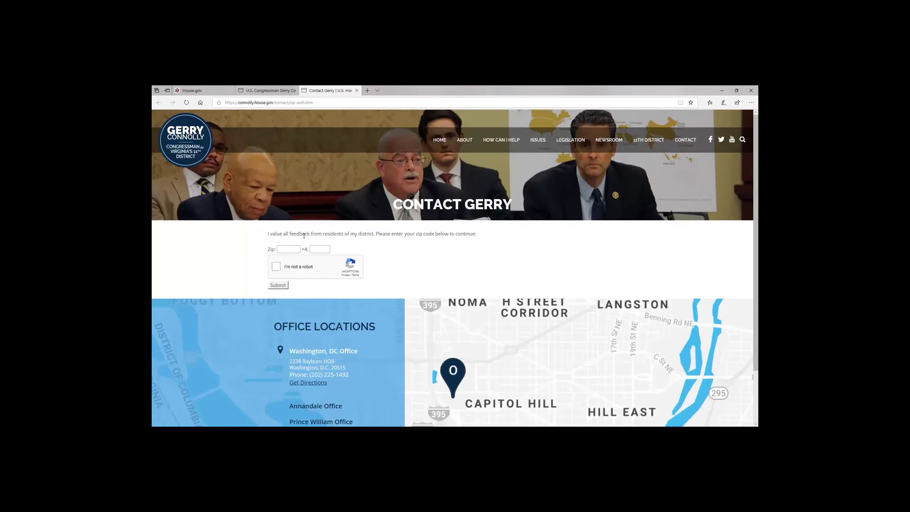
{"action": "left_click", "coordinate": [287, 249]}
{"action": "type", "text": "20110"}
{"action": "left_click", "coordinate": [319, 249]}
{"action": "left_click", "coordinate": [208, 91]}
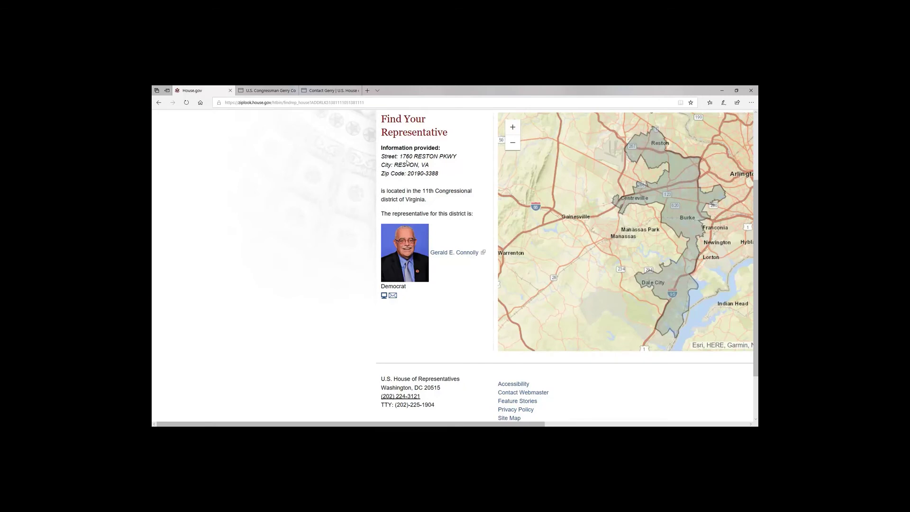
Enter ZIP+4 extension 3388 on Contact Gerry, pass the reCAPTCHA, and submit
{"action": "double_click", "coordinate": [429, 173]}
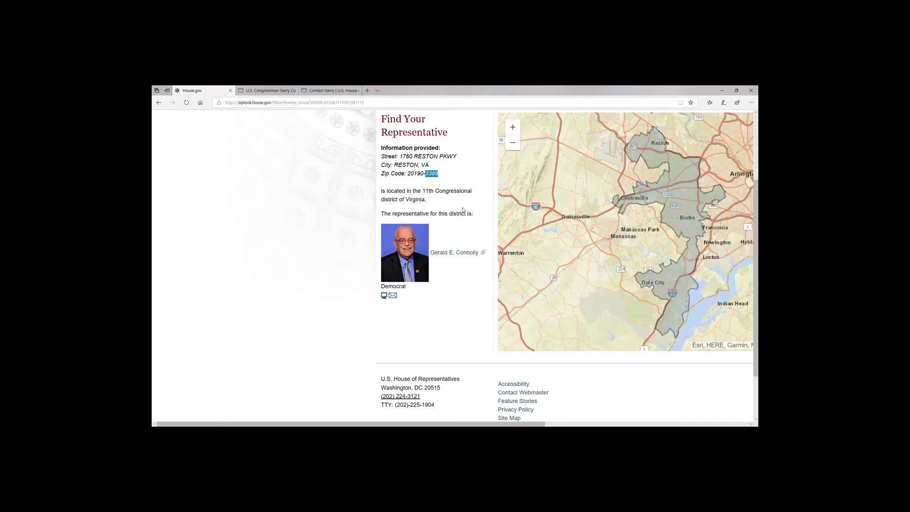
{"action": "left_click", "coordinate": [331, 91]}
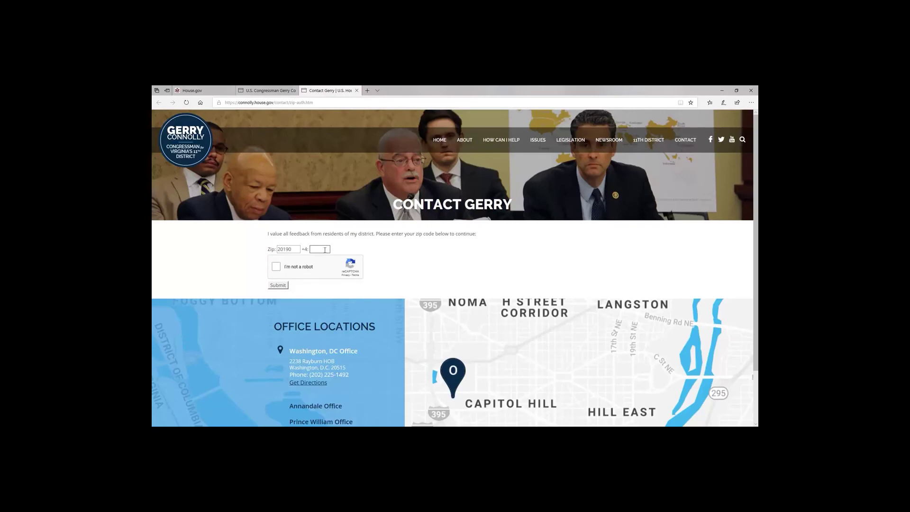
{"action": "type", "text": "3388"}
{"action": "left_click", "coordinate": [277, 267]}
{"action": "left_click", "coordinate": [278, 286]}
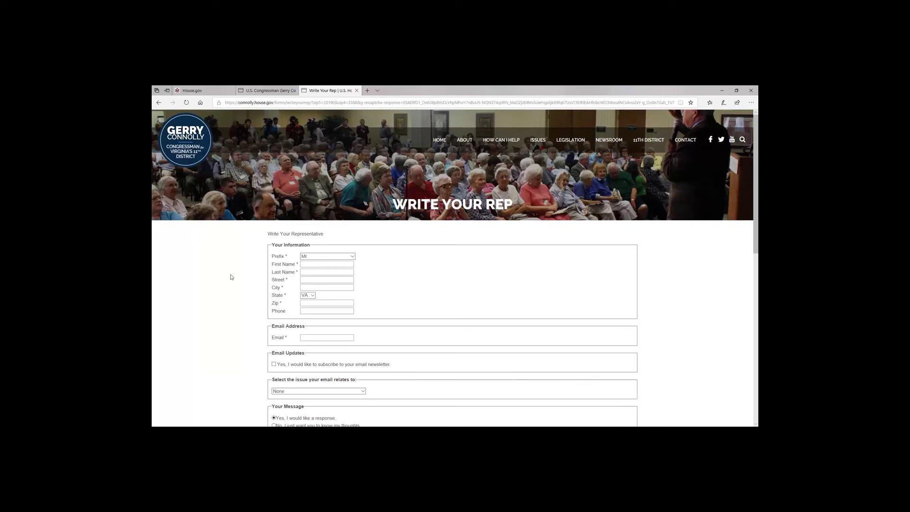
Review the Write Your Rep form, opting in to the newsletter and checking Subject and Comment
{"action": "scroll", "coordinate": [453, 285], "scroll_direction": "down", "scroll_amount": 2}
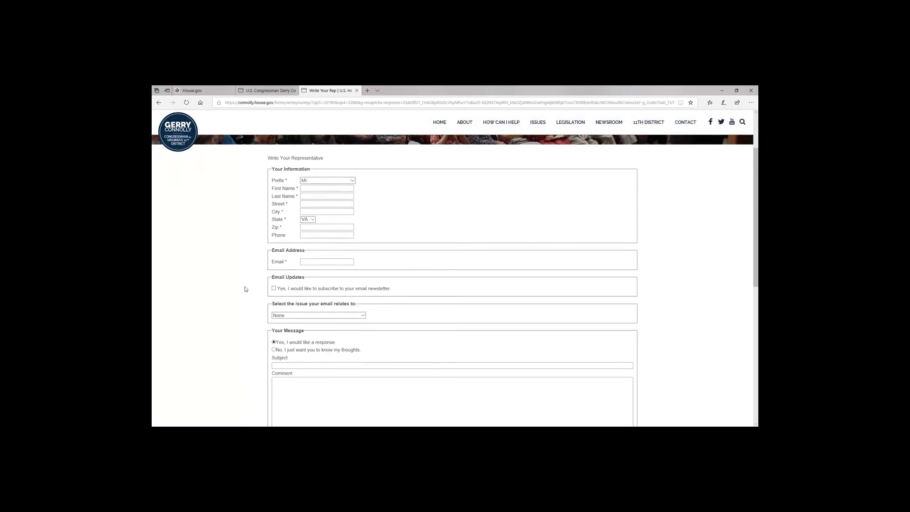
{"action": "scroll", "coordinate": [246, 290], "scroll_direction": "down", "scroll_amount": 1}
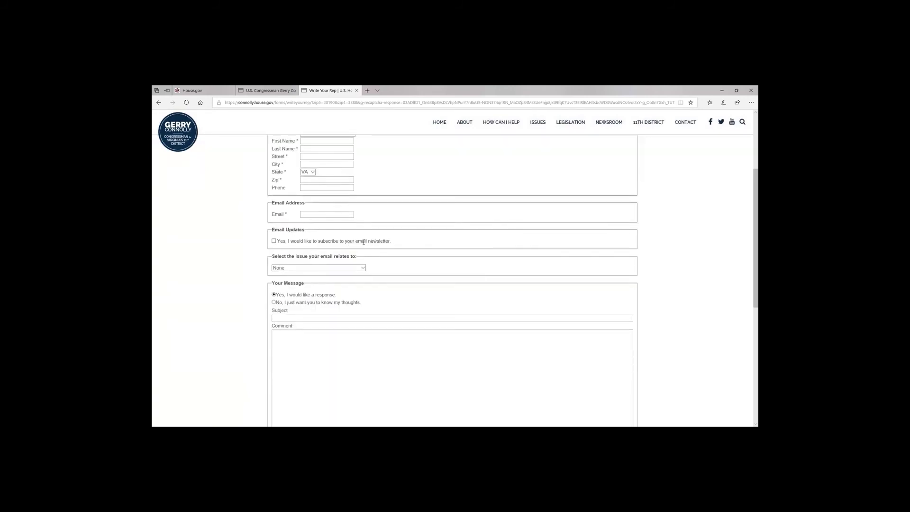
{"action": "scroll", "coordinate": [242, 264], "scroll_direction": "down", "scroll_amount": 1}
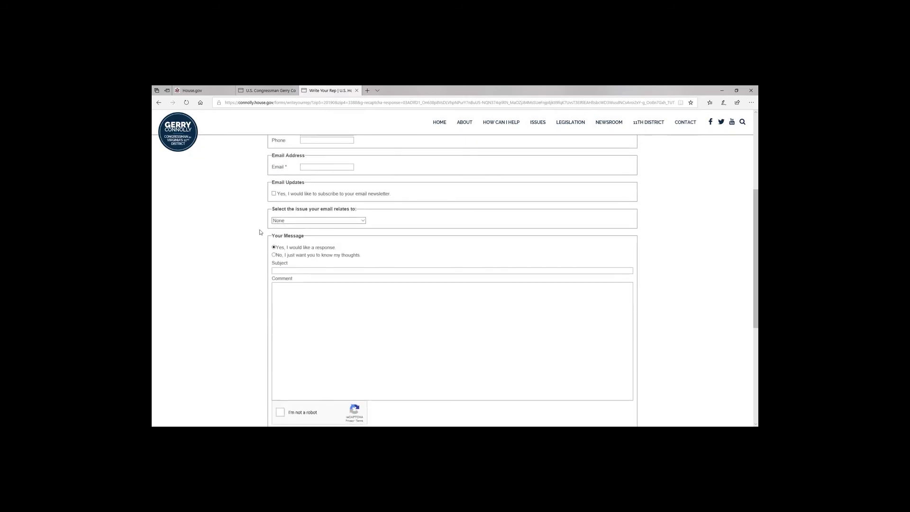
{"action": "left_click", "coordinate": [274, 194]}
{"action": "scroll", "coordinate": [252, 221], "scroll_direction": "down", "scroll_amount": 1}
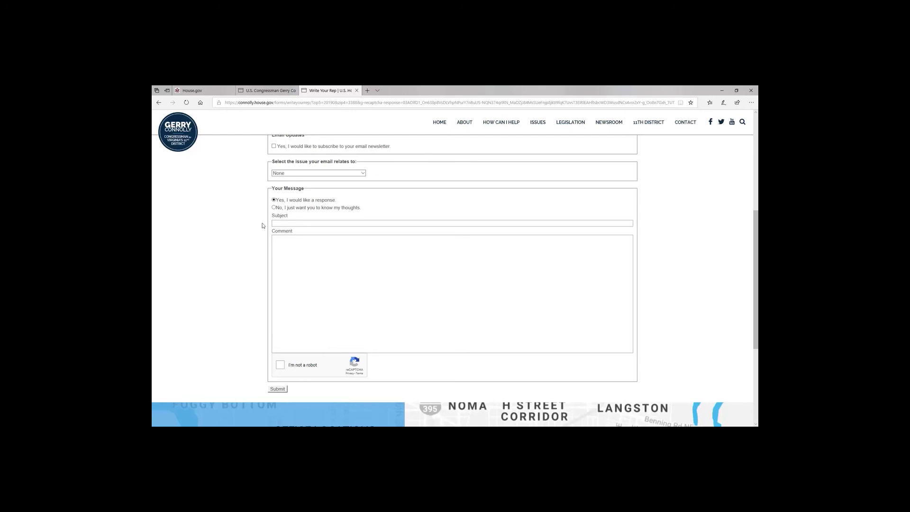
{"action": "left_click", "coordinate": [282, 222]}
{"action": "left_click", "coordinate": [321, 263]}
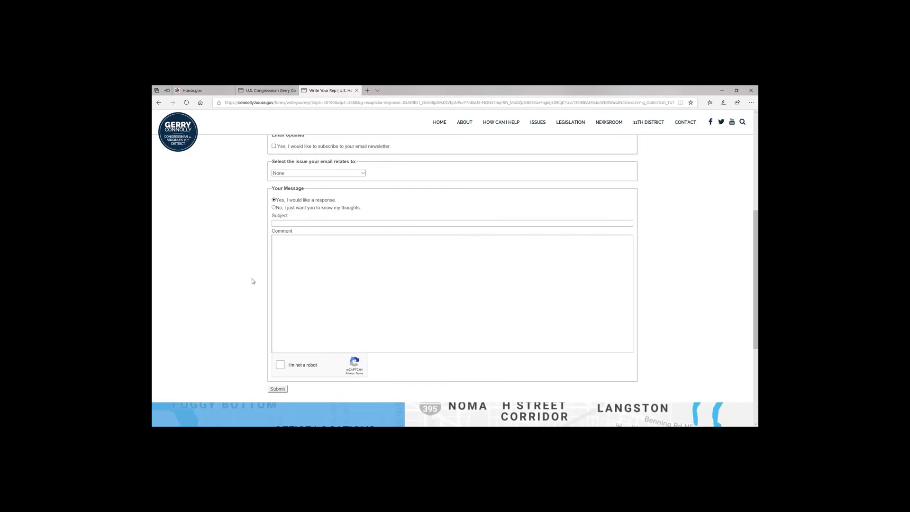
Return to the House.gov District 11 result and reset the zoom to normal
{"action": "scroll", "coordinate": [252, 284], "scroll_direction": "up", "scroll_amount": 6}
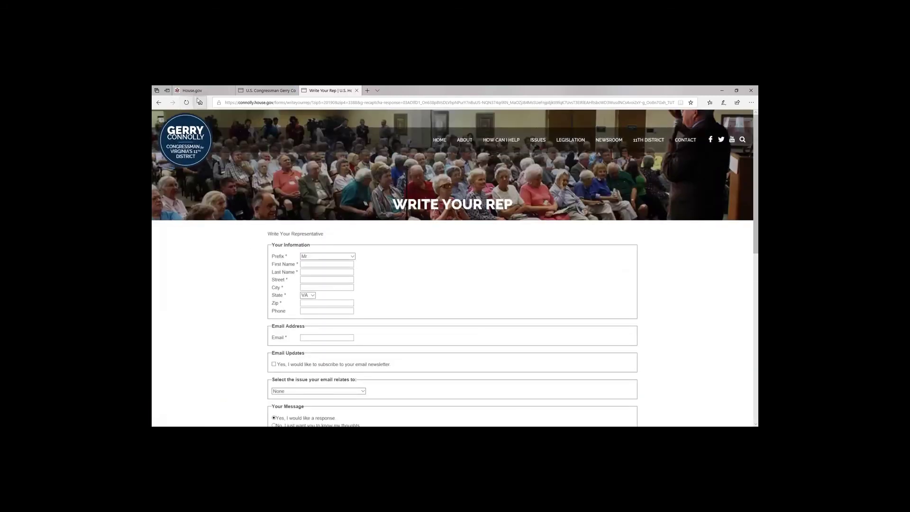
{"action": "left_click", "coordinate": [198, 90]}
{"action": "key", "text": "ctrl+0"}
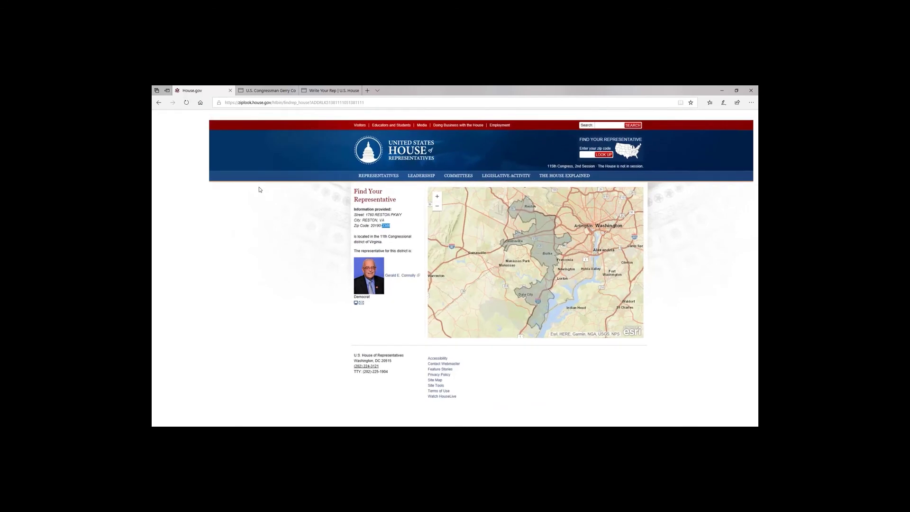